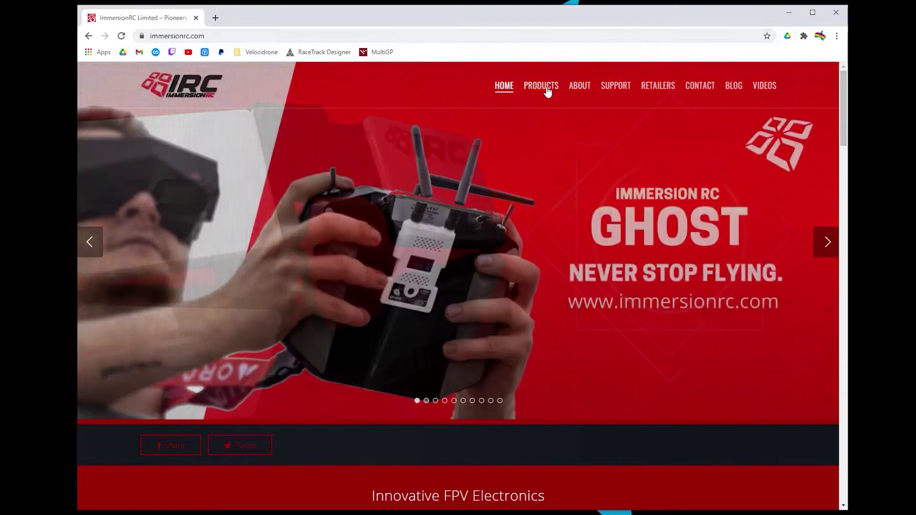
Go to PRODUCTS and open the Ghost Hybrid 5.8GHz vTx/2.4GHz Rx product page.
left_click(545, 88)
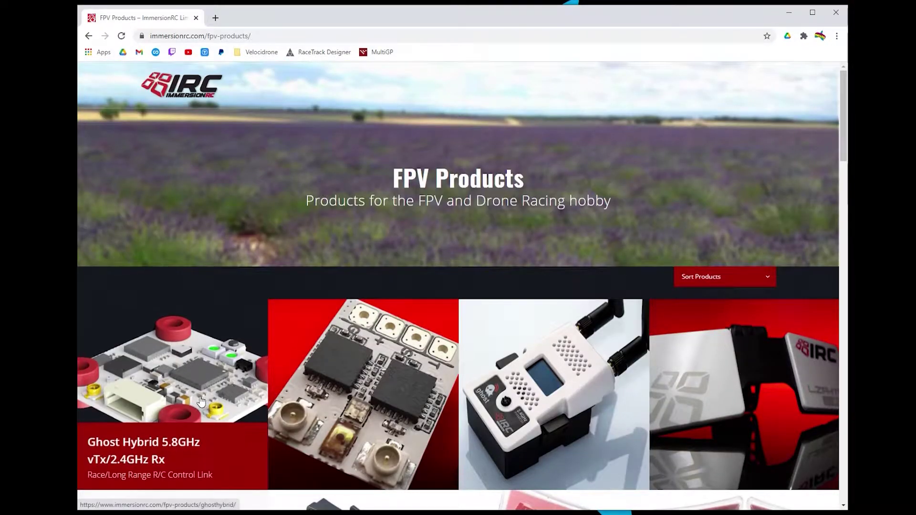
left_click(185, 396)
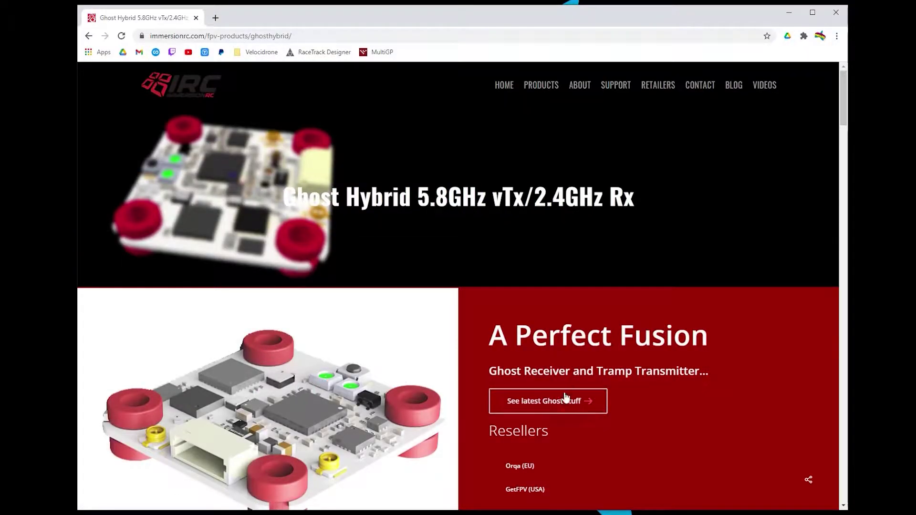
Download the 28.0 MB Ghost Updater Windows Edition v1.5 zip from Utility Software downloads.
left_click(550, 403)
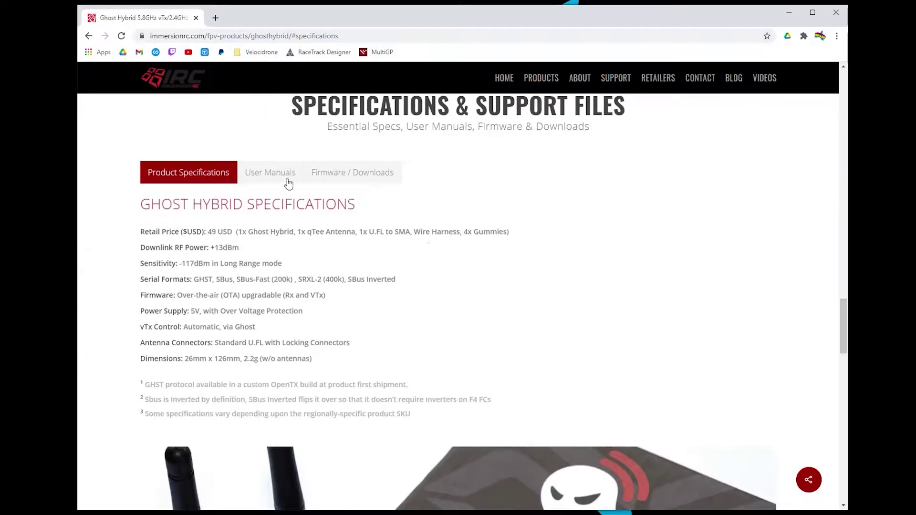
left_click(358, 174)
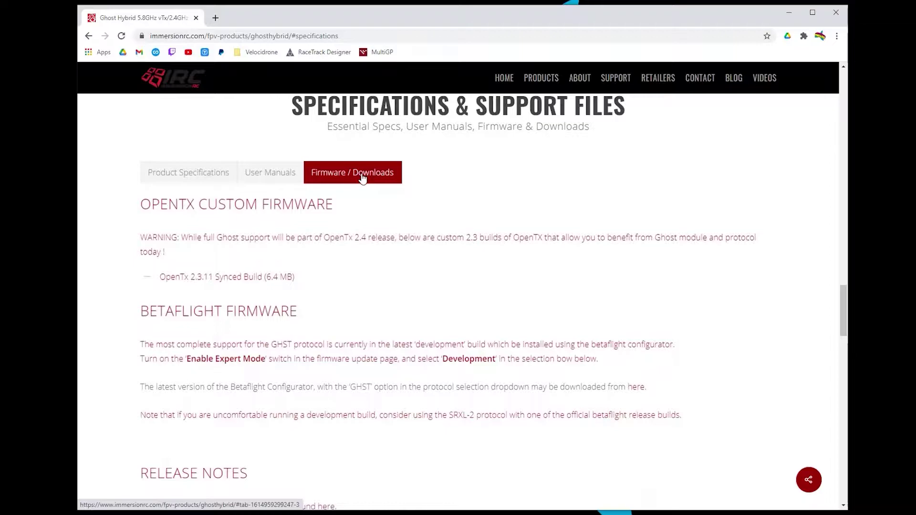
scroll(262, 303, "down", 1)
scroll(262, 303, "down", 5)
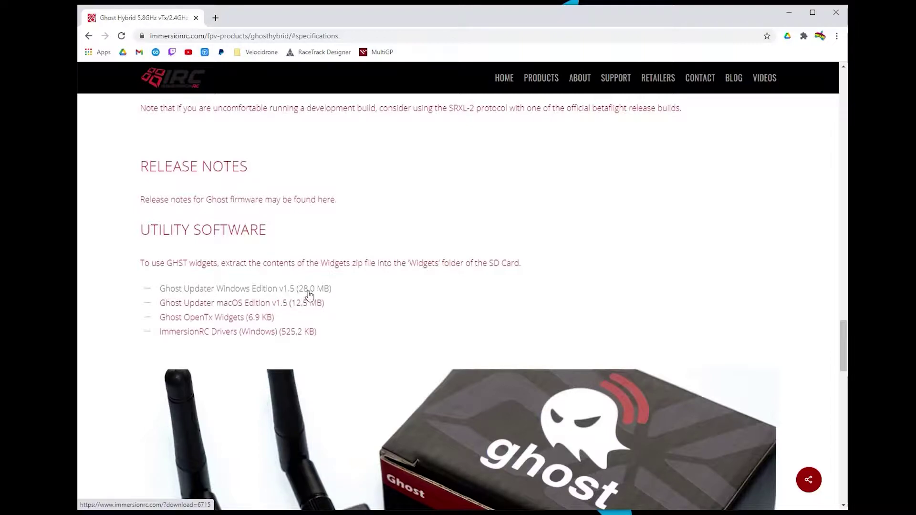
left_click(262, 291)
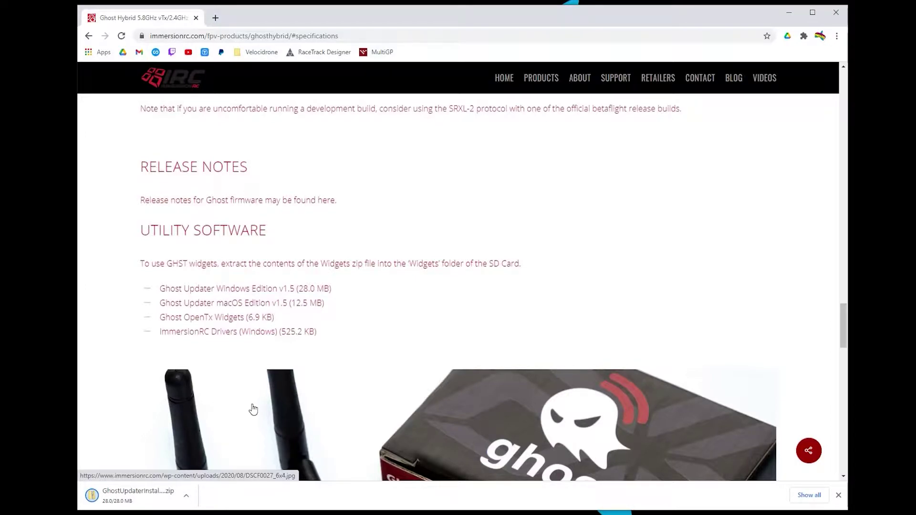
left_click(152, 505)
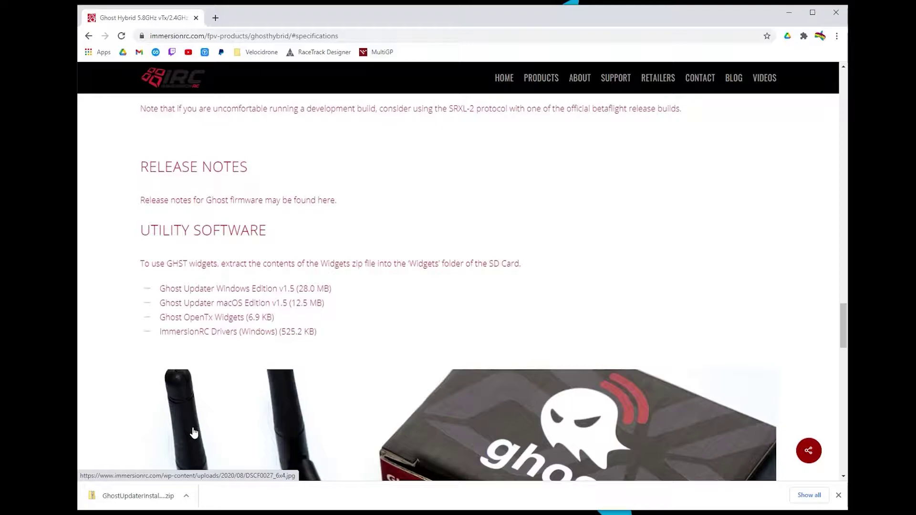
right_click(153, 498)
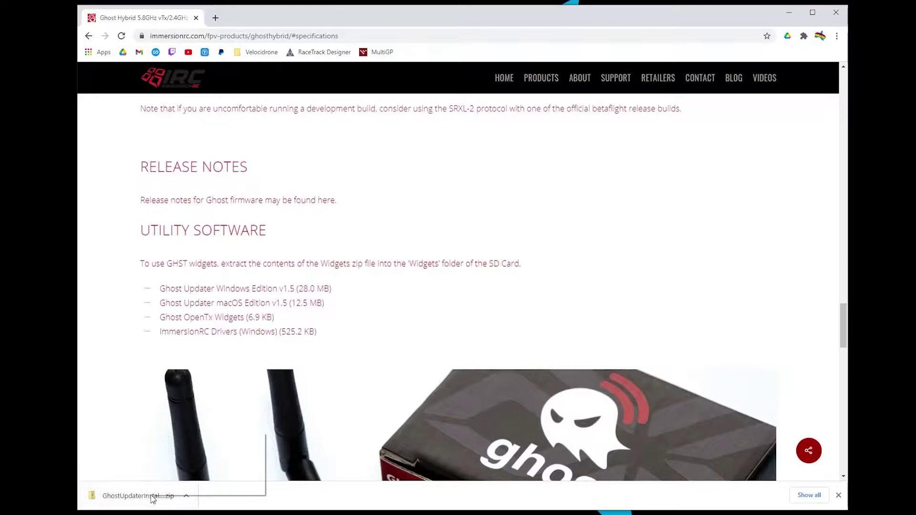
Extract GhostUpdaterInstaller-2.zip to the default Downloads\GhostUpdaterInstaller-2 folder.
left_click(152, 499)
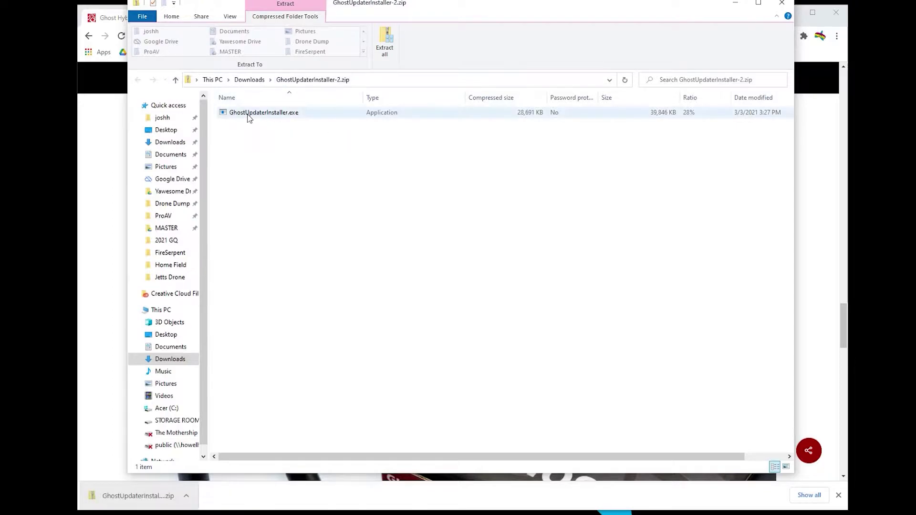
left_click(385, 43)
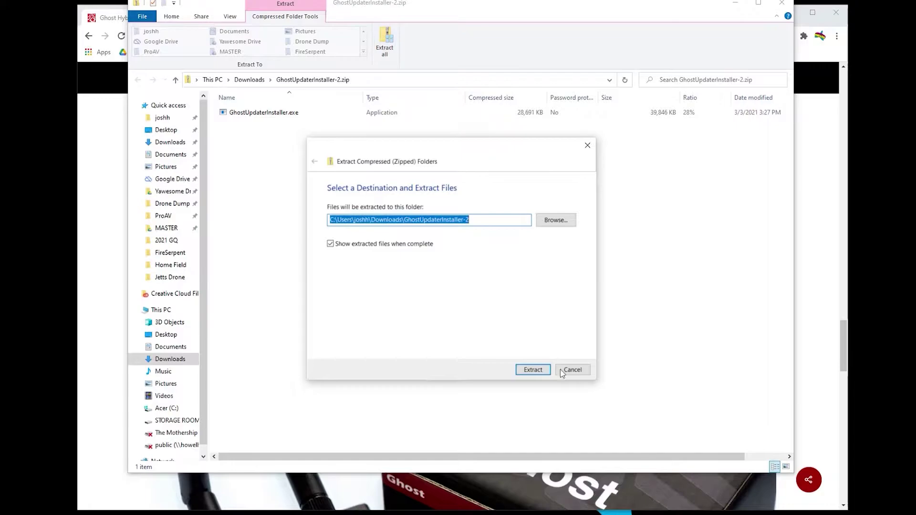
left_click(556, 220)
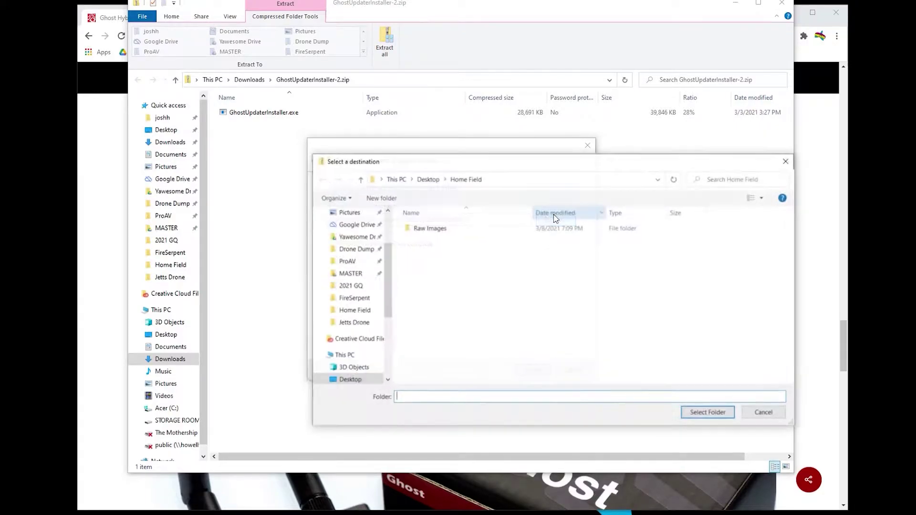
left_click(767, 413)
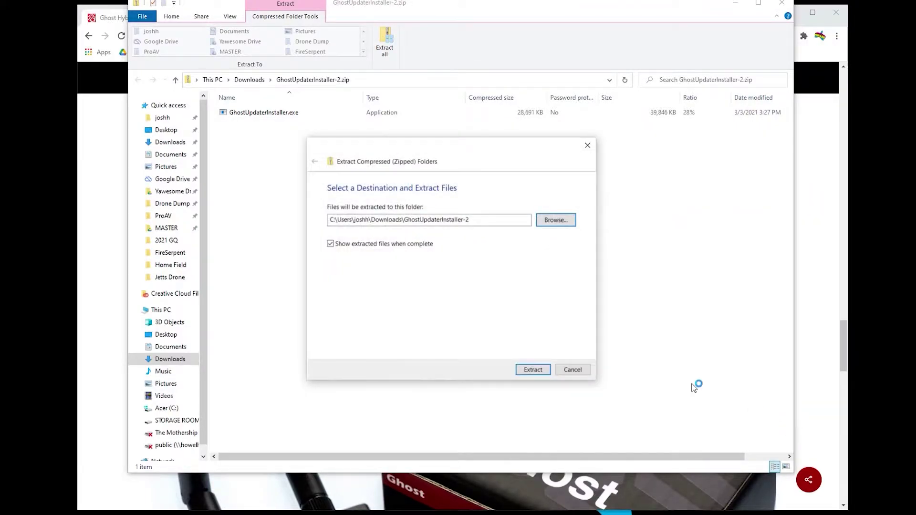
left_click(535, 370)
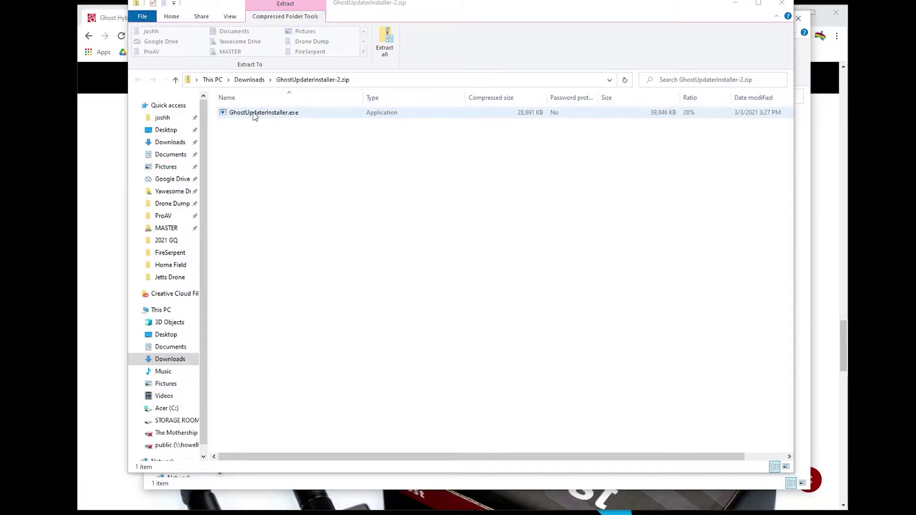
Launch GhostUpdaterInstaller.exe, letting it run past the SmartScreen warning with Run anyway.
double_click(261, 114)
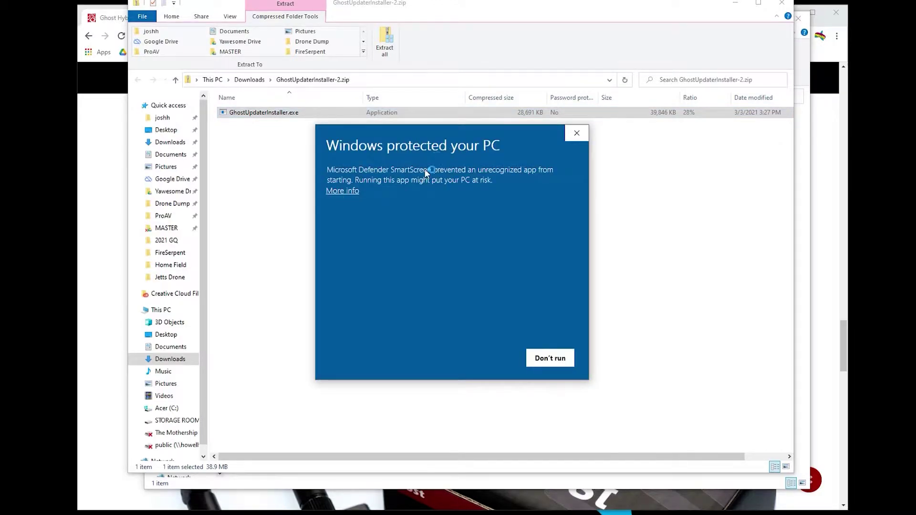
left_click(343, 191)
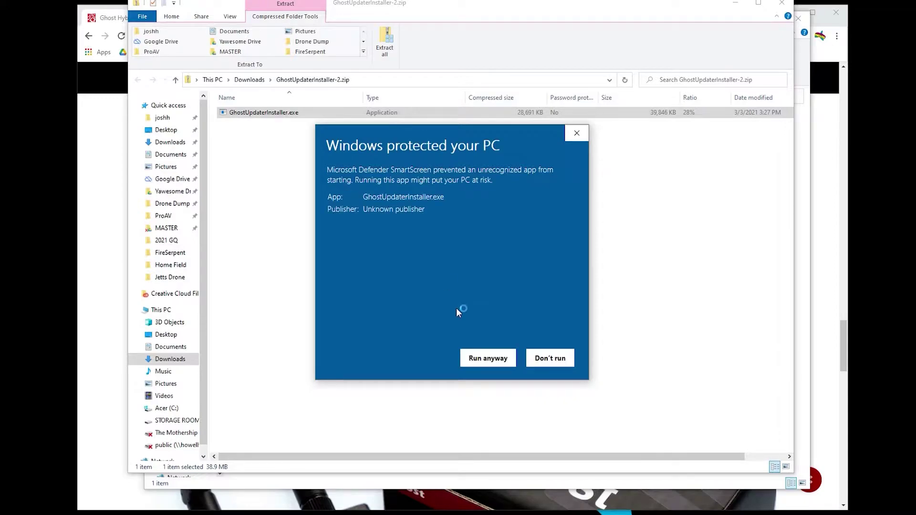
left_click(487, 362)
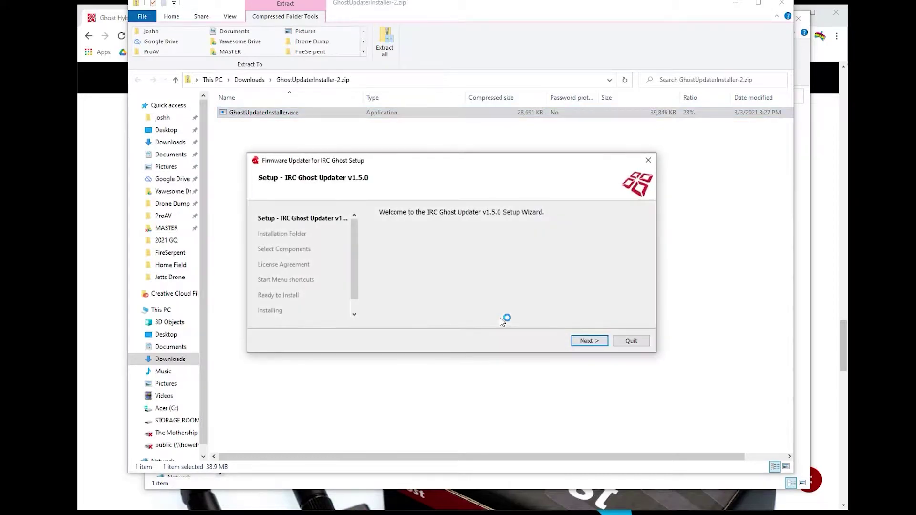
Set the install folder to a new D:\Yawesome Drive\ImmersionRC\Ghost Updater folder.
left_click(586, 341)
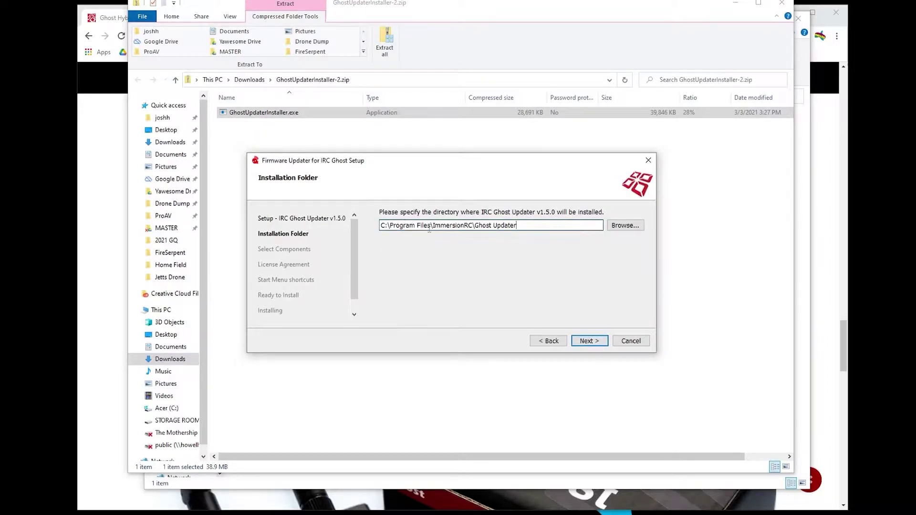
left_click(525, 228)
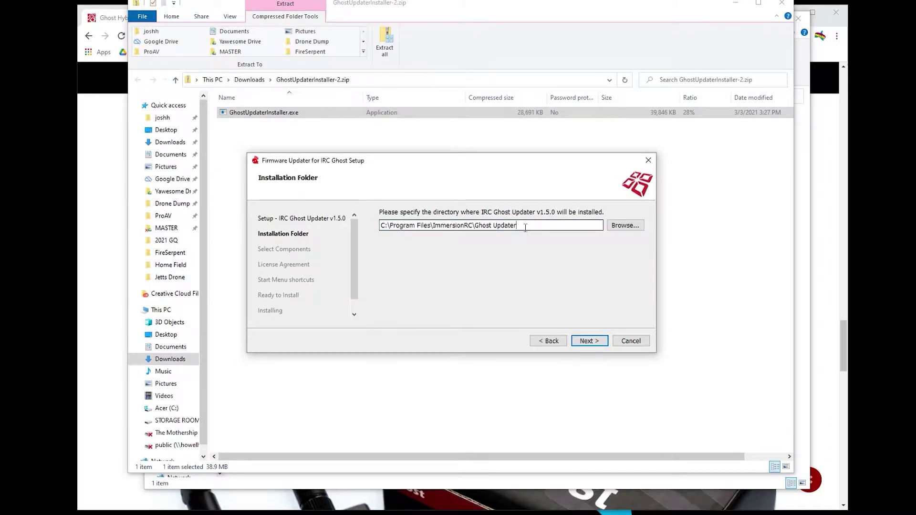
left_click(622, 228)
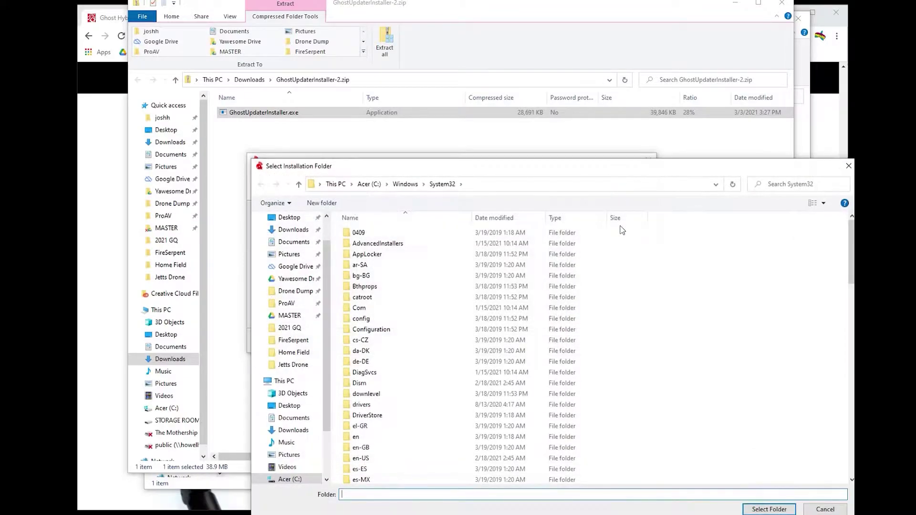
left_click(292, 279)
double_click(375, 297)
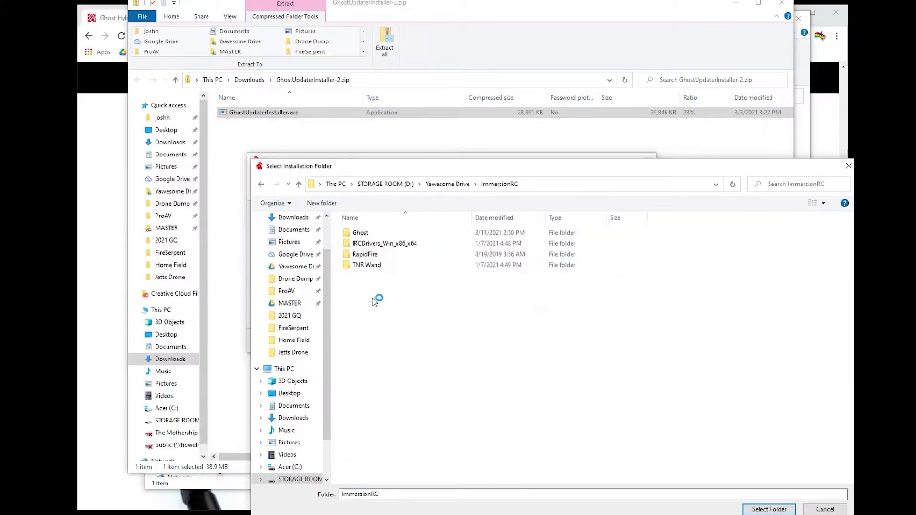
left_click(329, 203)
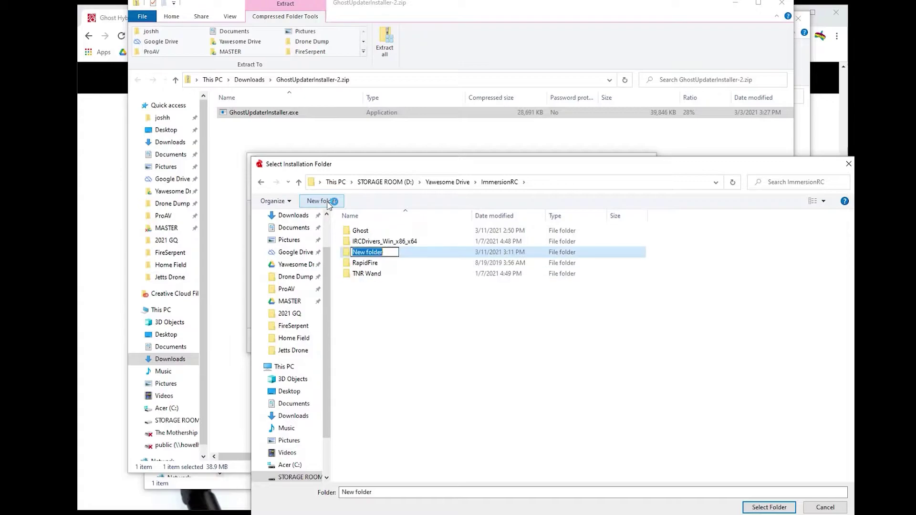
type("Gho")
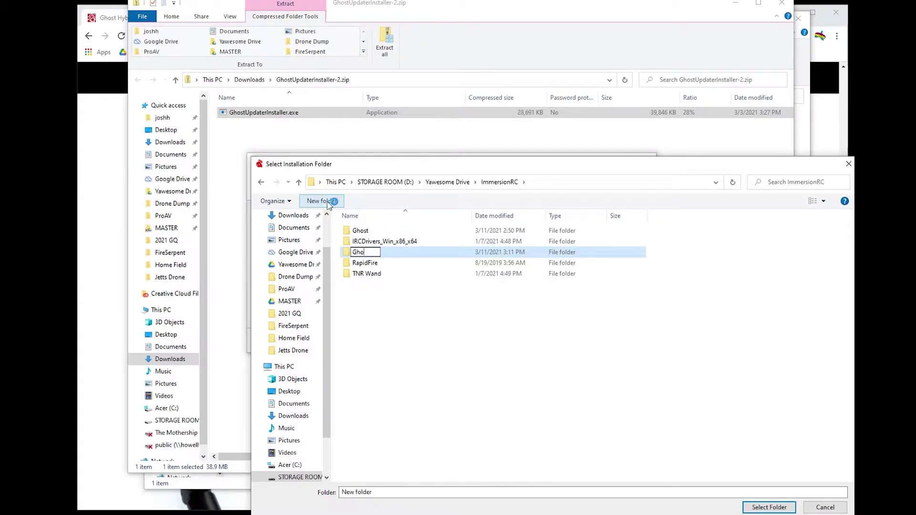
type("st Updater")
key("Return")
left_click(375, 242)
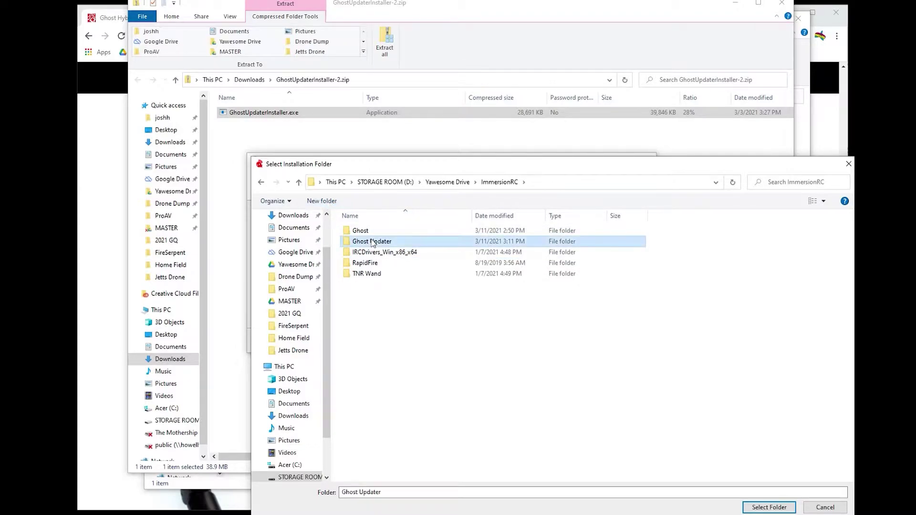
left_click(769, 507)
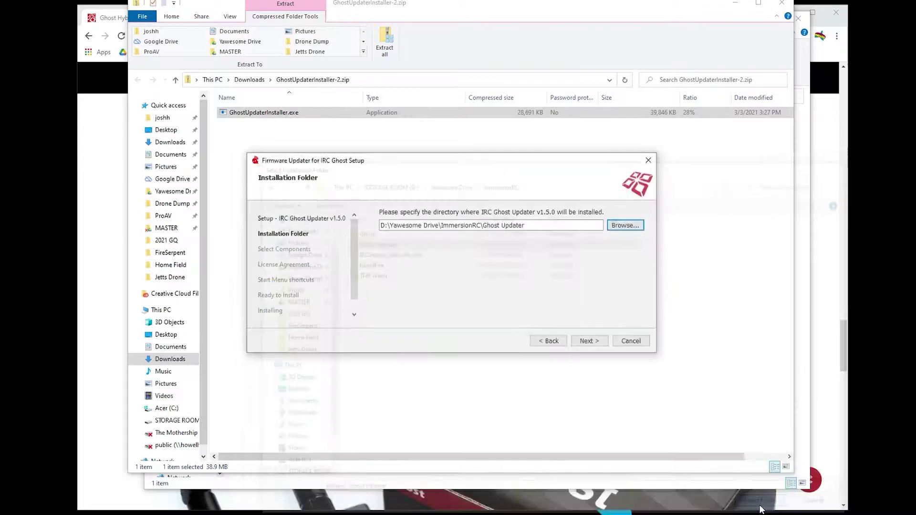
Accept the default components and Start Menu settings and install IRC Ghost Updater v1.5.0.
left_click(586, 341)
left_click(594, 341)
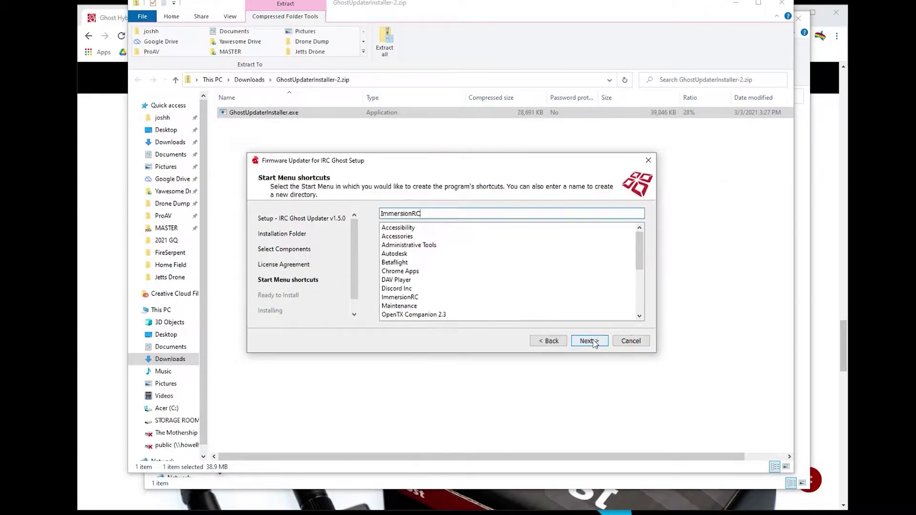
left_click(594, 343)
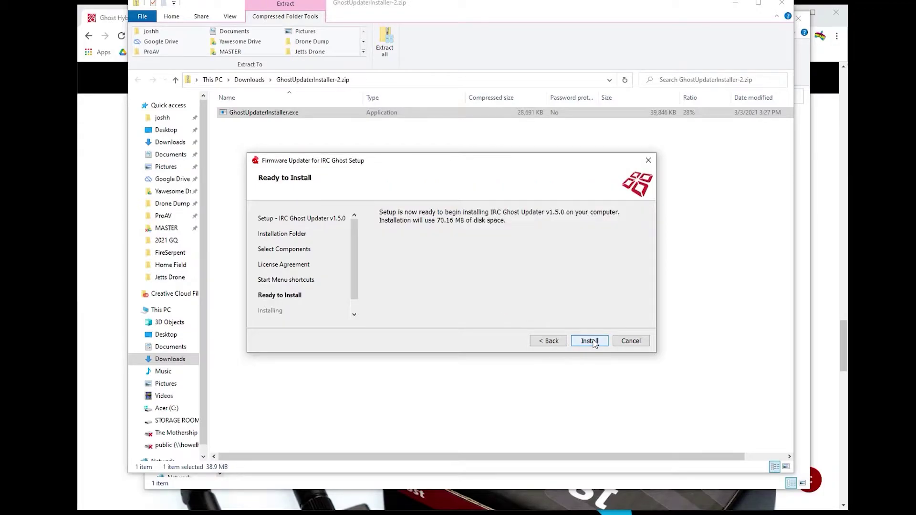
left_click(590, 341)
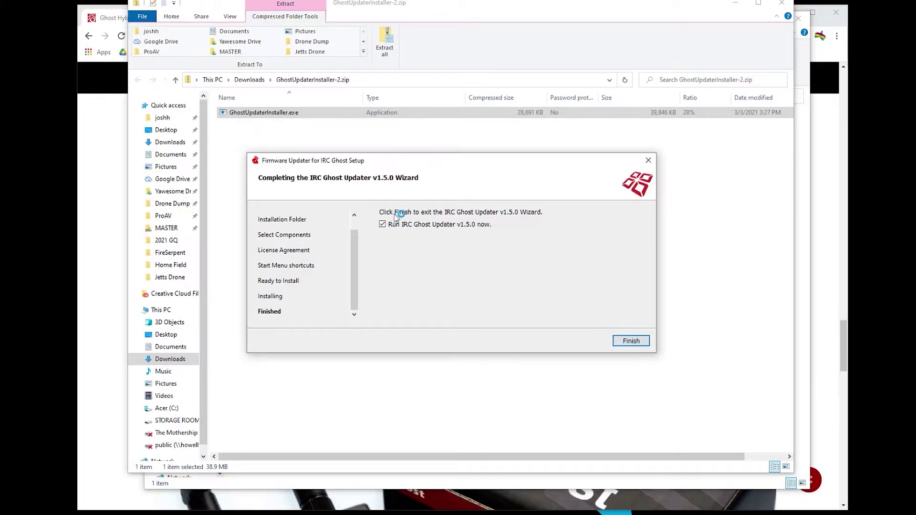
Finish setup and run Ghost Updater.exe from D:\Yawesome Drive\ImmersionRC\Ghost Updater.
left_click(387, 225)
left_click(632, 342)
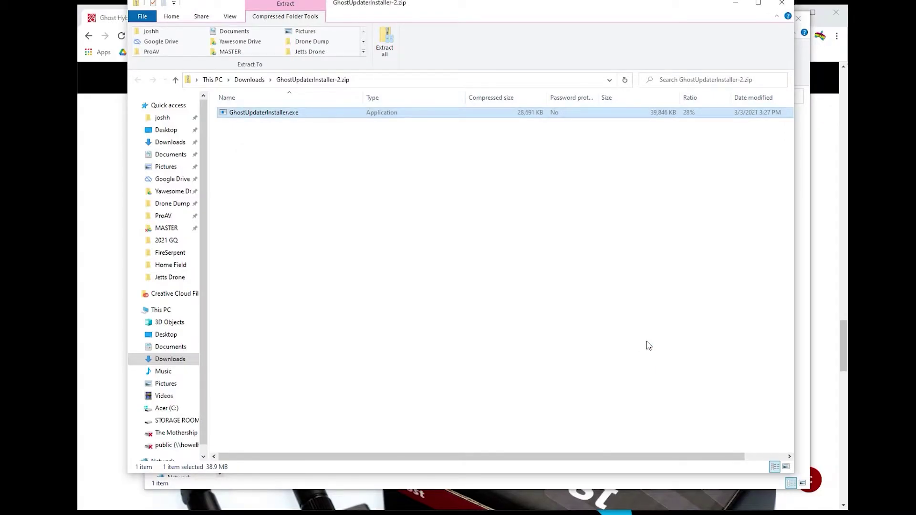
left_click(170, 193)
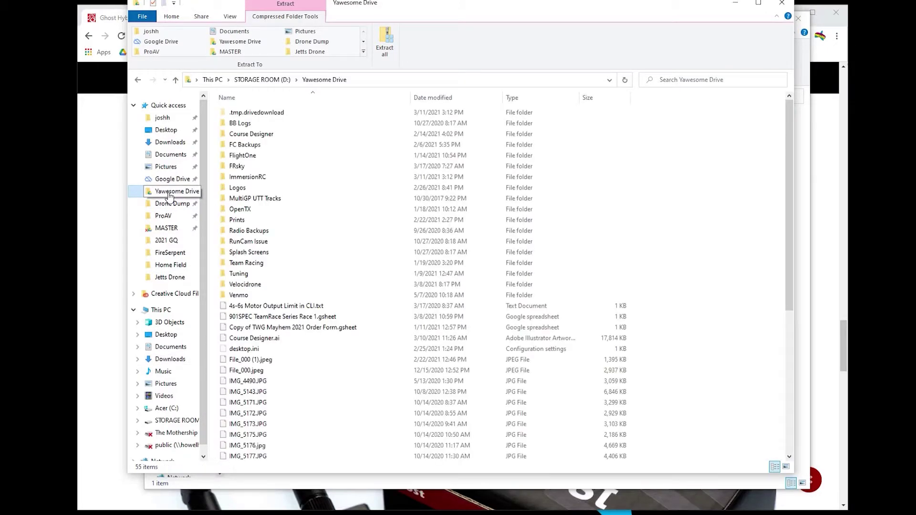
double_click(253, 177)
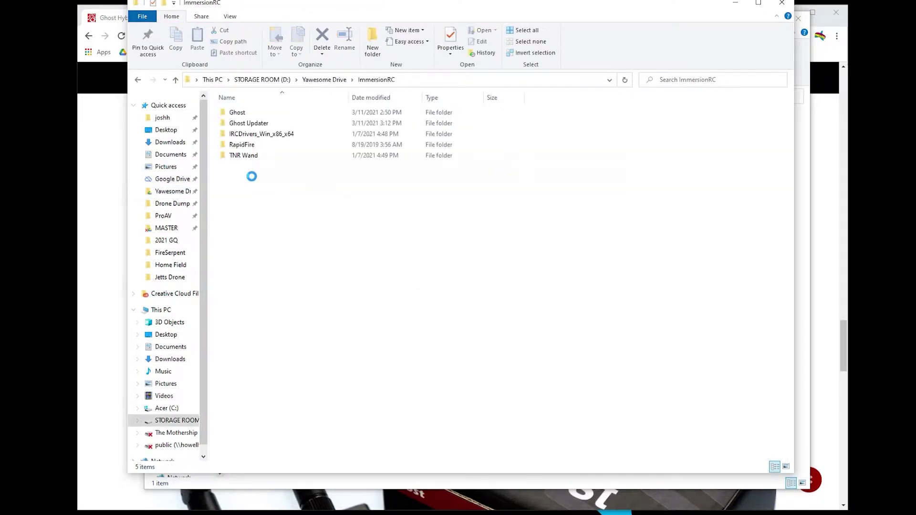
double_click(262, 124)
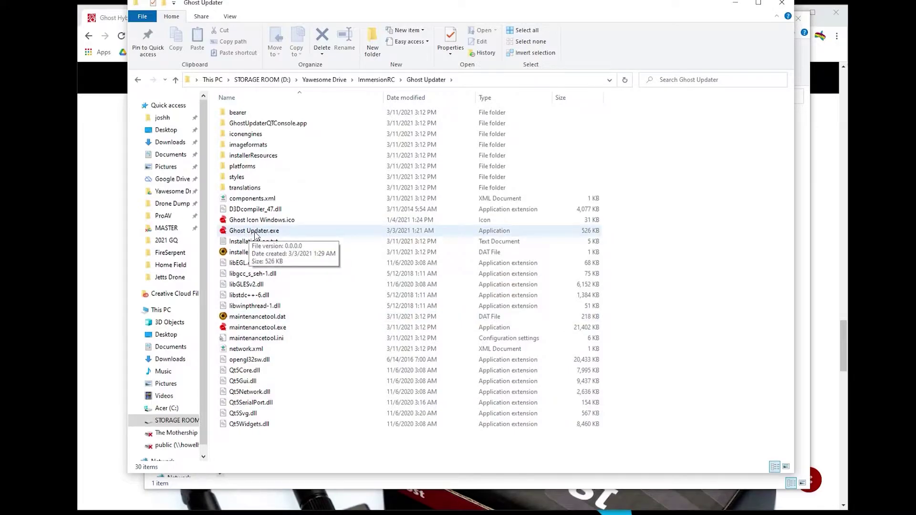
double_click(254, 231)
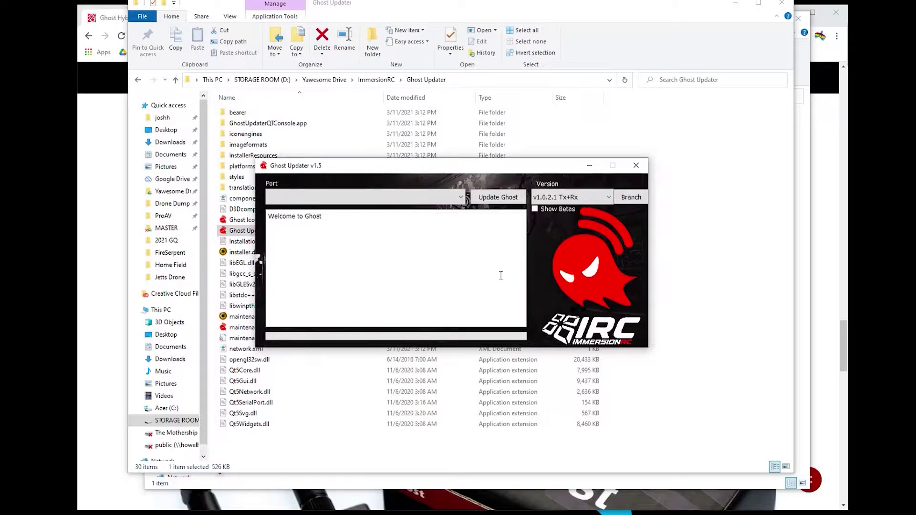
Keep firmware version v1.0.2.1 Tx+Rx selected in the Version dropdown, with port COM28.
left_click(607, 198)
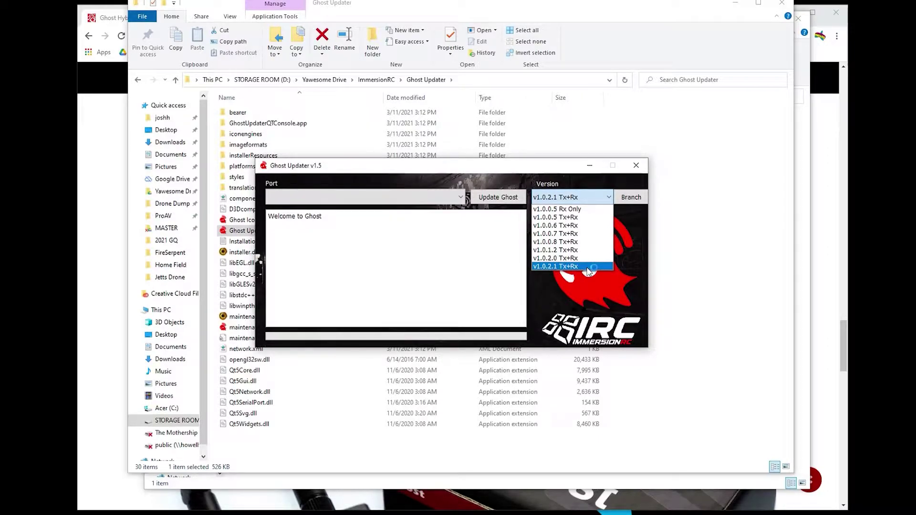
left_click(556, 267)
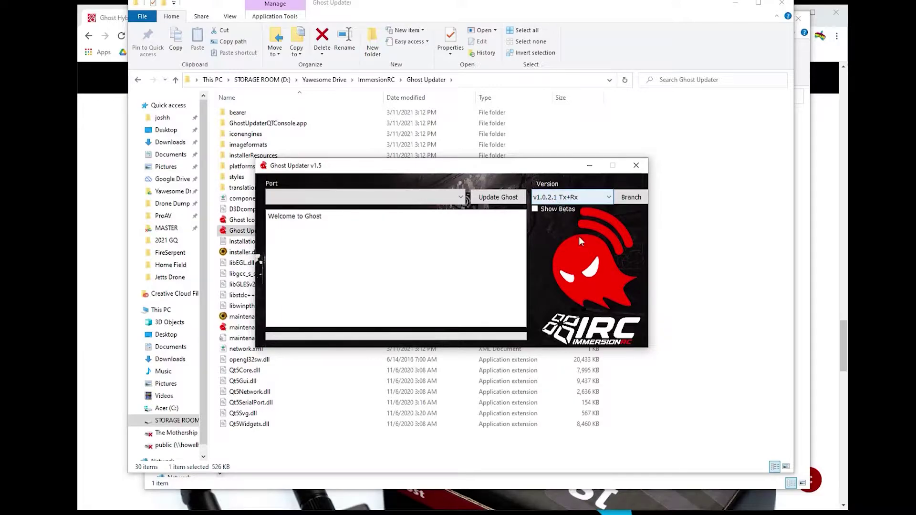
left_click(600, 198)
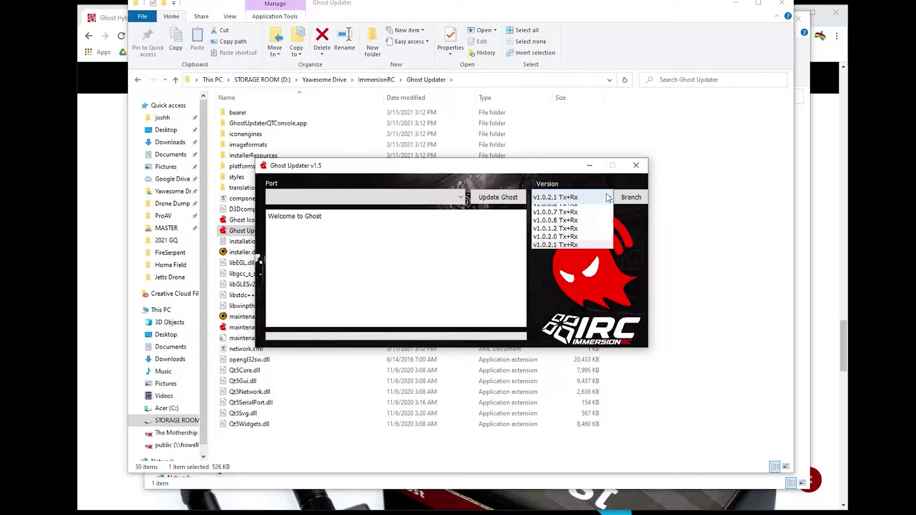
left_click(555, 265)
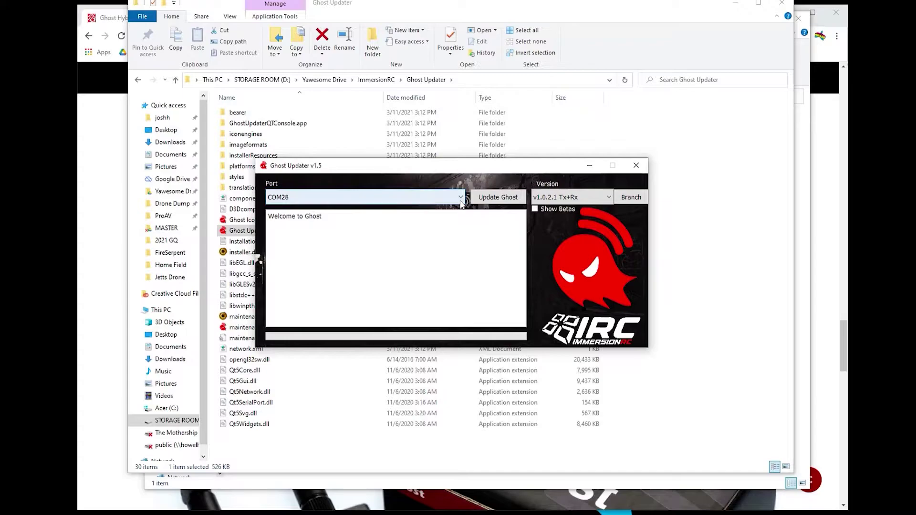
Flash v1.0.2.1 Tx+Rx with Update Ghost and check the log's rebind-receivers reminder.
left_click(511, 198)
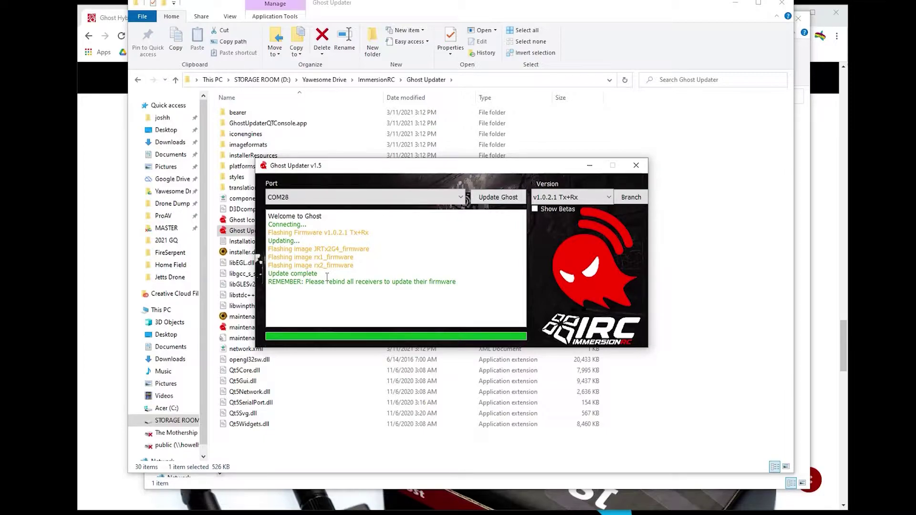
left_click_drag(269, 285, 454, 284)
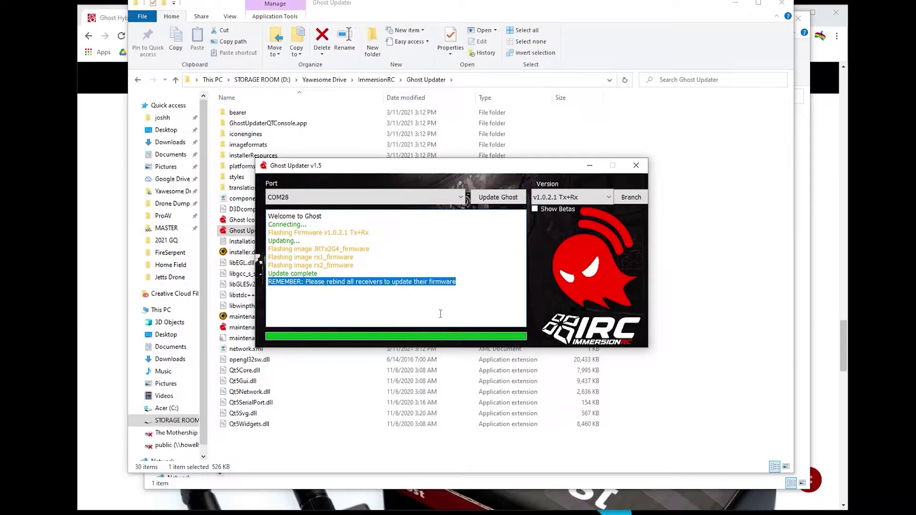
left_click(457, 282)
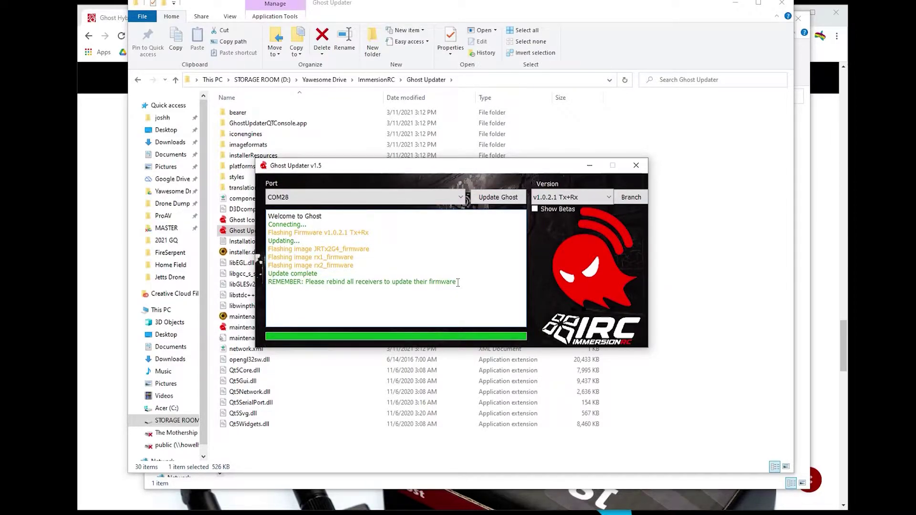